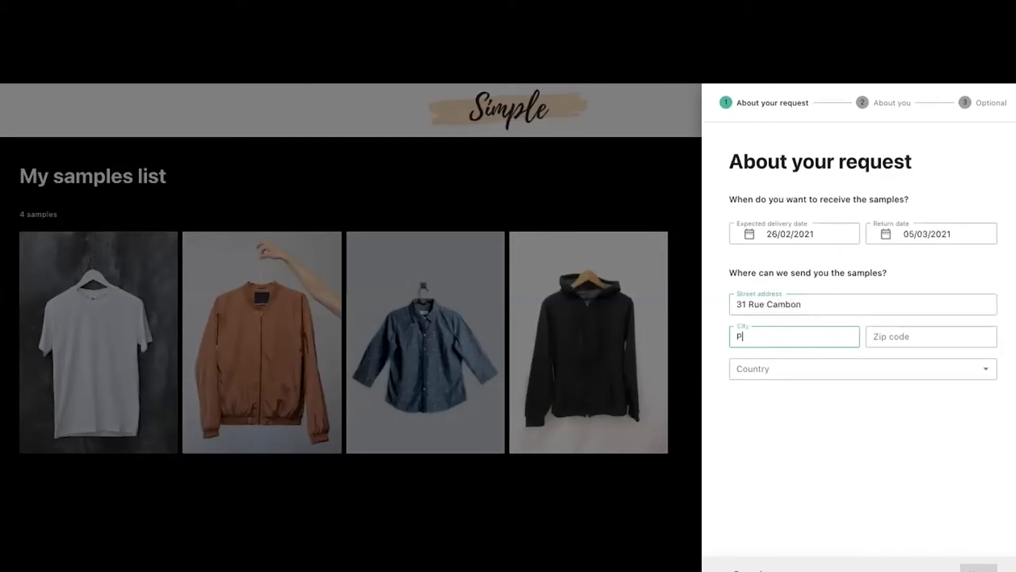
- Complete the delivery address with zip code 75003 and country France
click(876, 335)
text(75003)
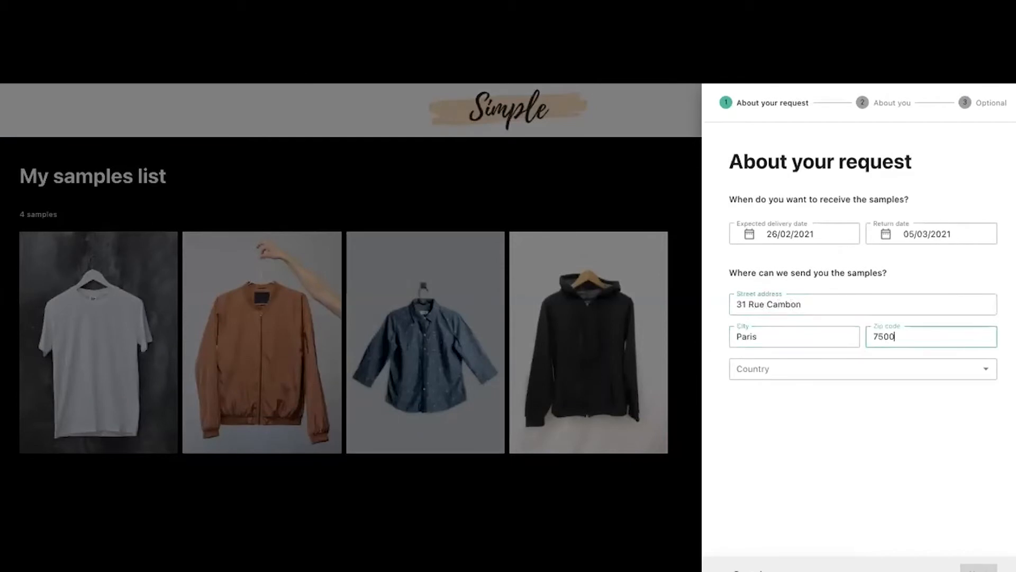
click(837, 369)
text(fr)
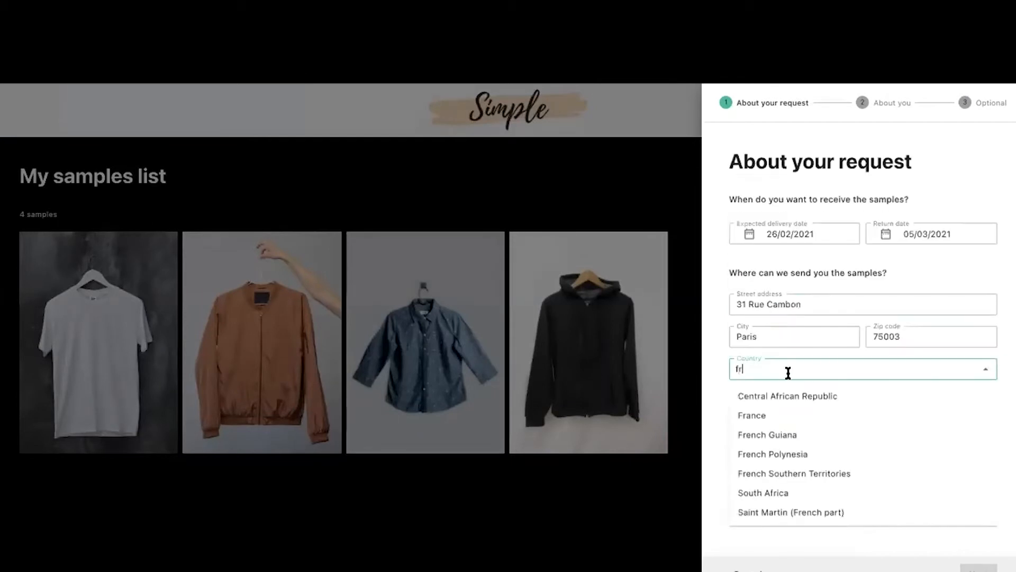
click(758, 415)
click(974, 567)
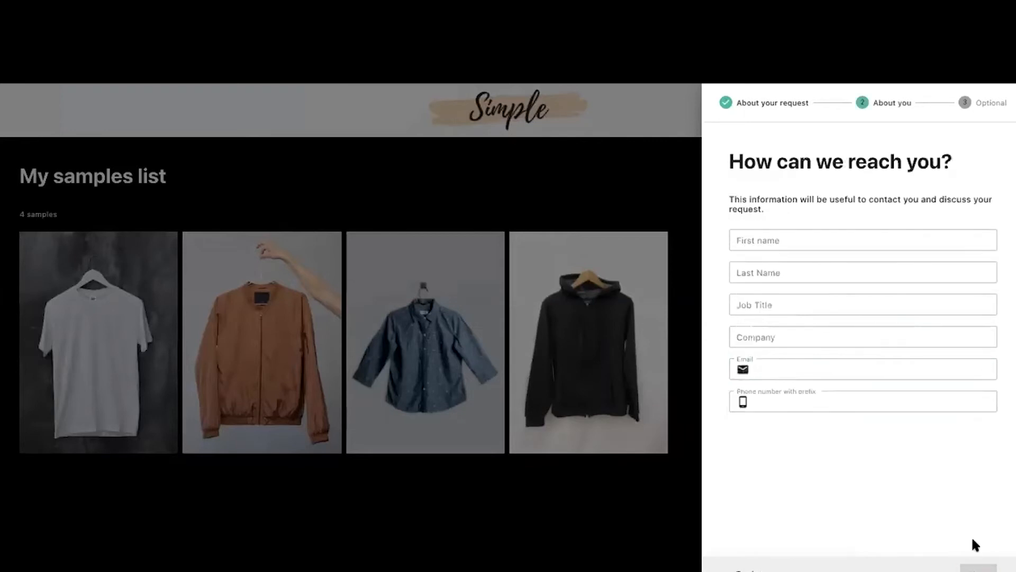
- Enter the requester's first and last name, job title PR Manager, company Vogue, e-mail and phone number
click(816, 238)
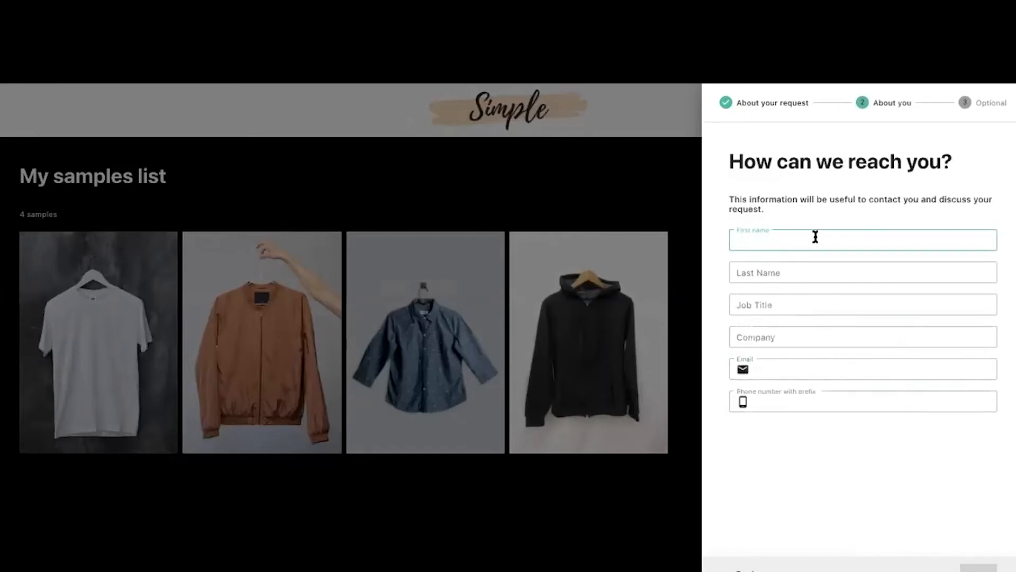
text(Claire)
key(Tab)
text(Test)
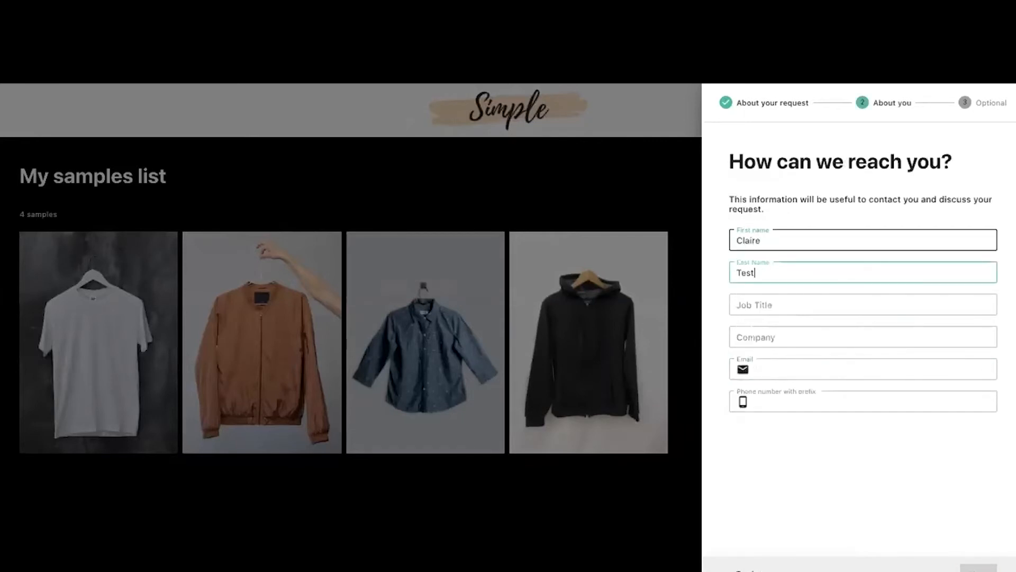
key(Tab)
text(PR Manager)
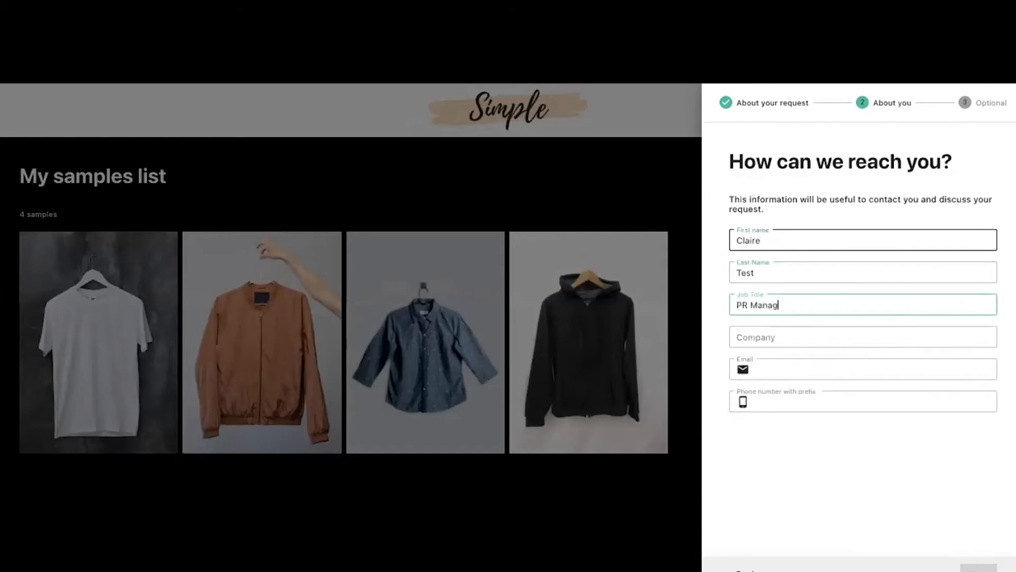
key(Tab)
text(Vogue)
key(Tab)
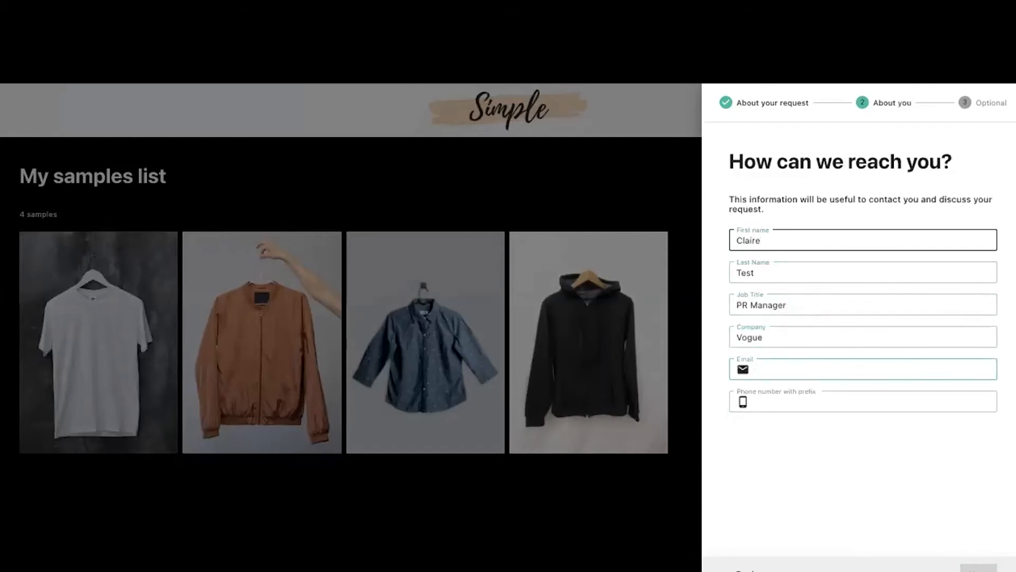
key(Tab)
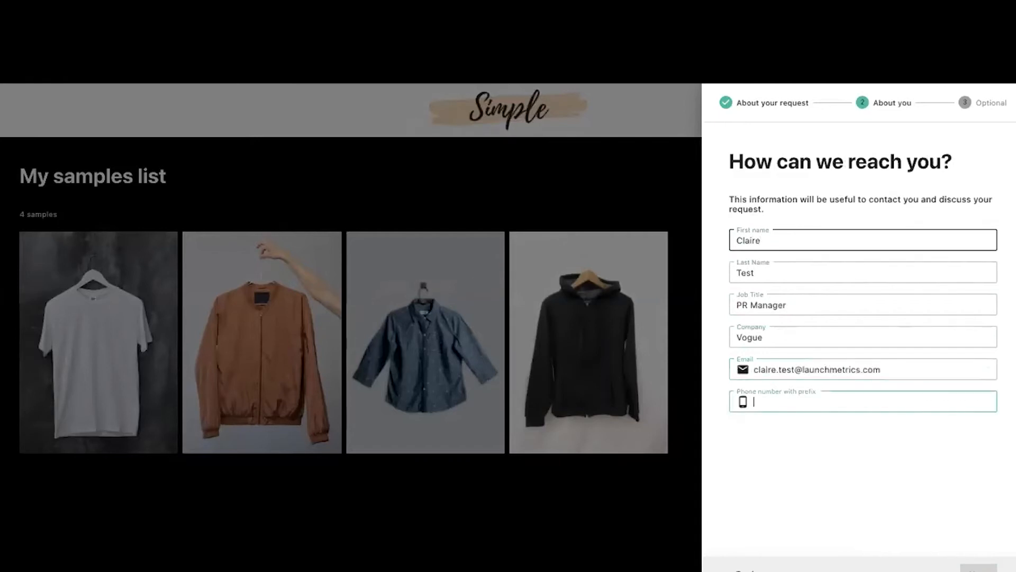
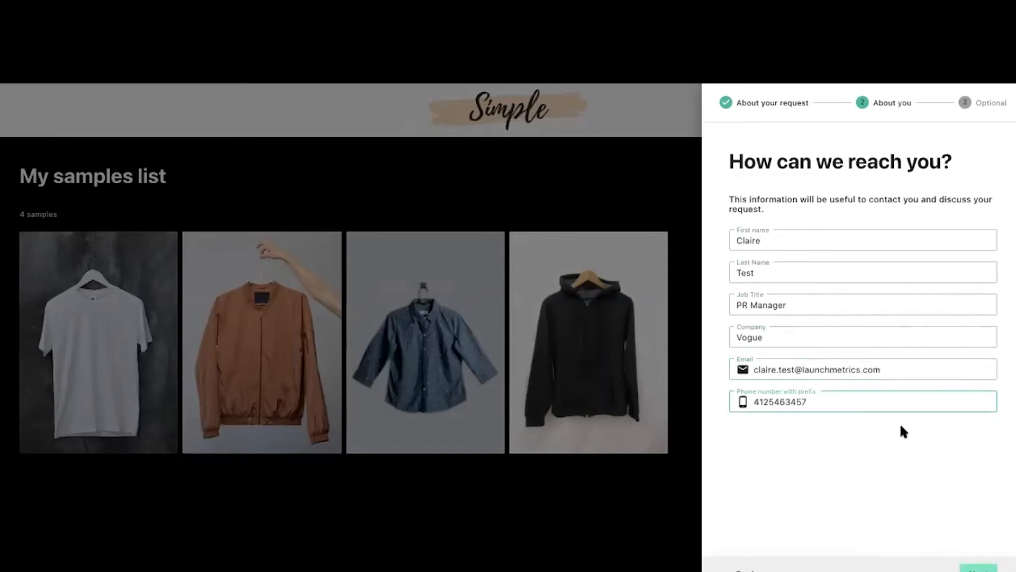
- Set the run-through date to 27/02/2021 on the occasion details step
click(977, 567)
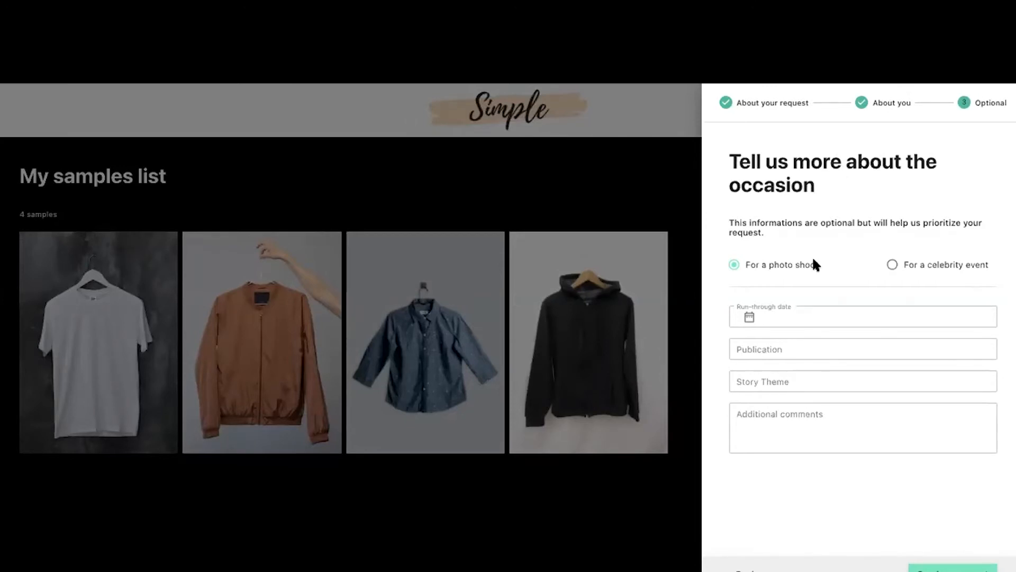
click(796, 316)
click(620, 336)
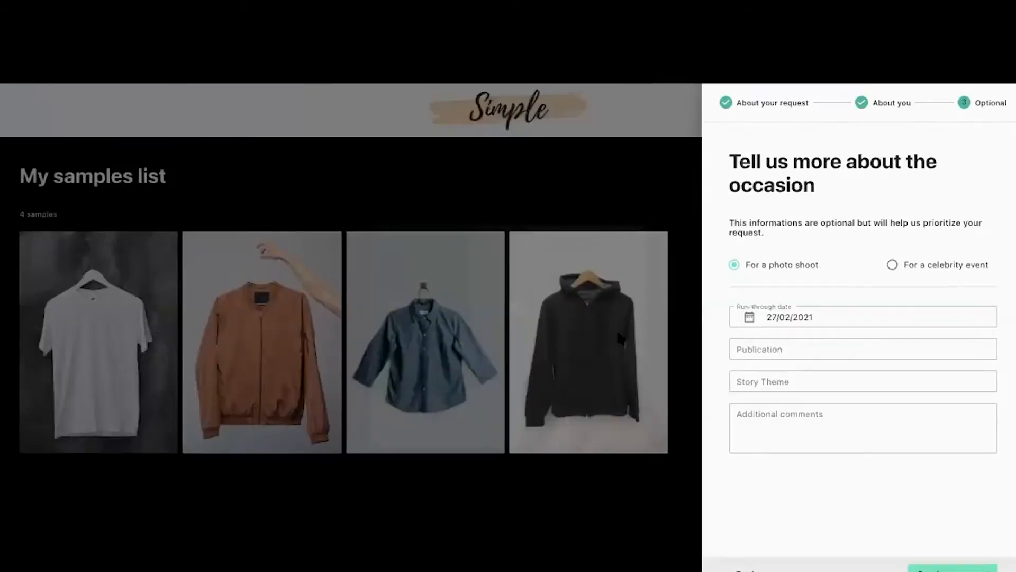
- Enter publication Vogue, story theme Minimalist Clothing and comment SS25, then send the request
click(815, 340)
text(Vogue)
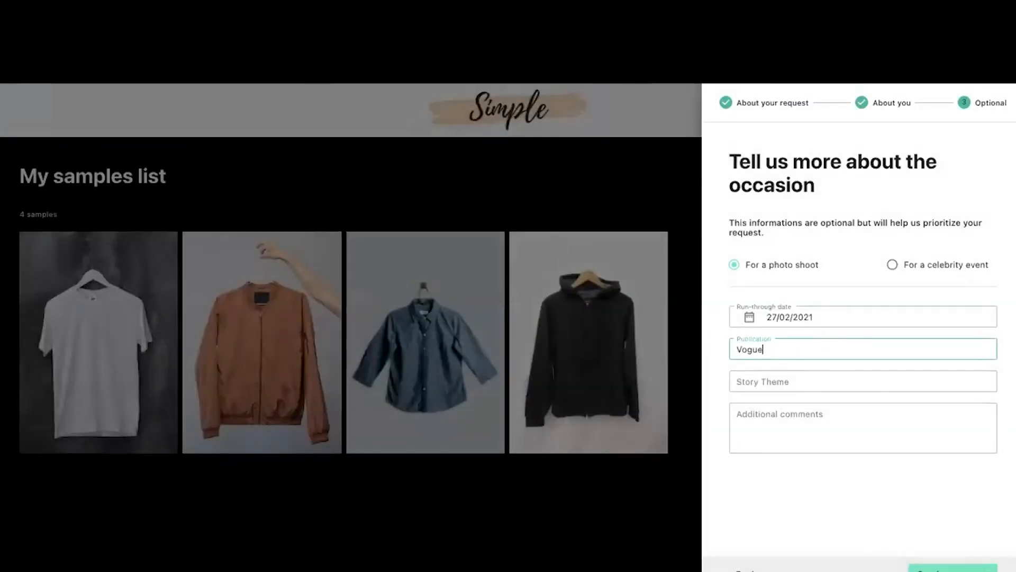
key(Tab)
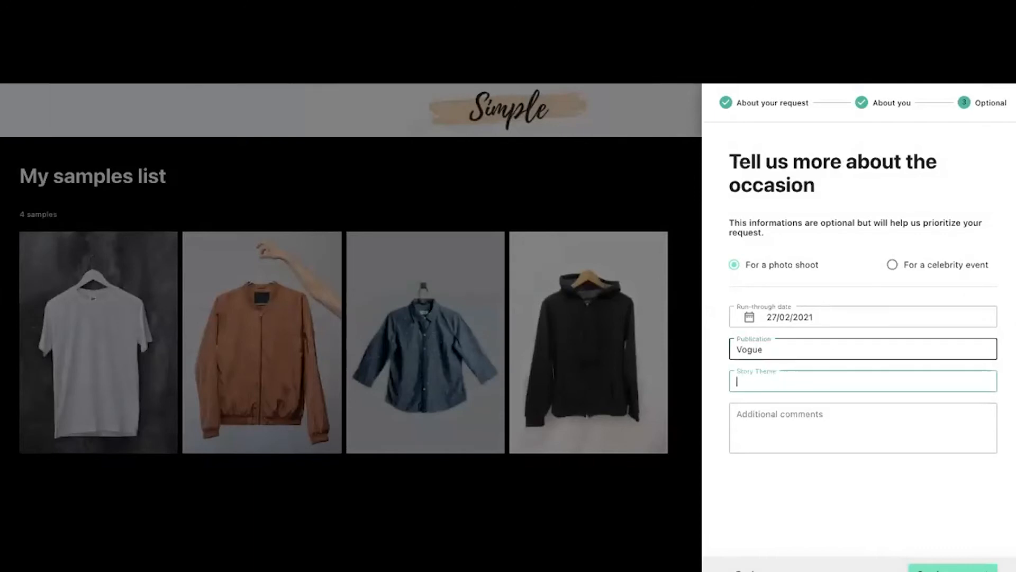
text(Minimalist Clothing)
key(Tab)
text(SS2)
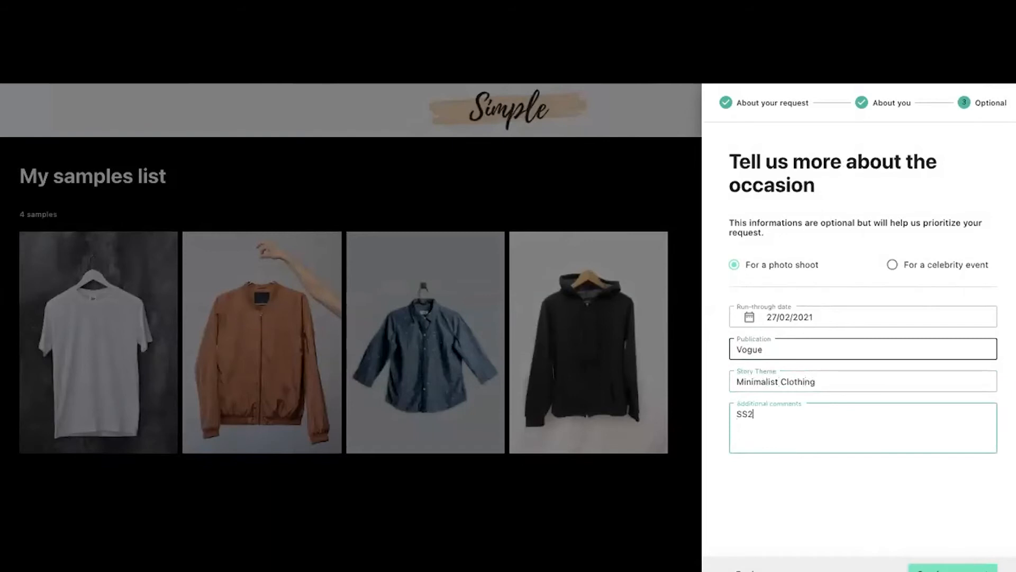
text(5)
click(887, 487)
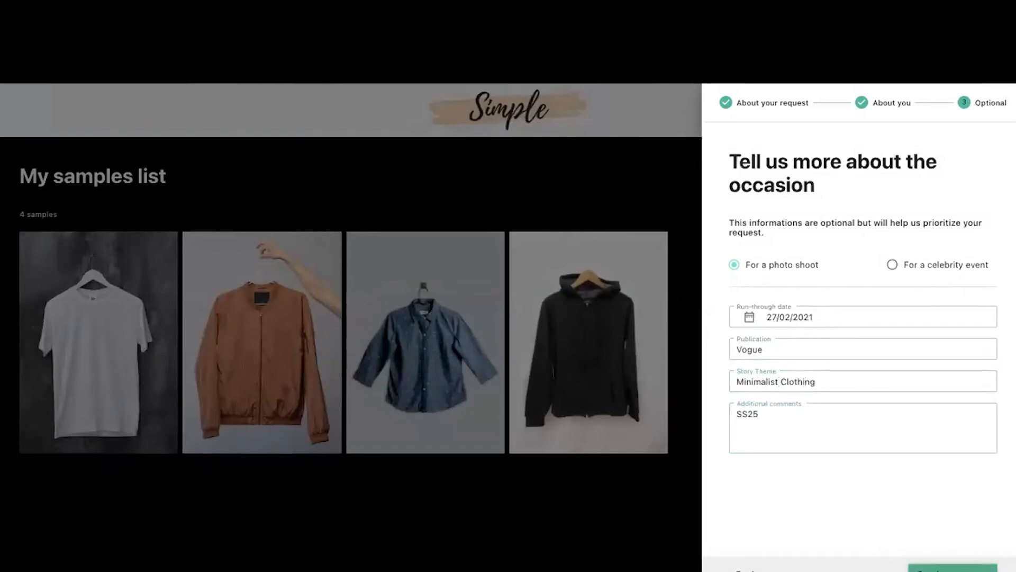
click(953, 568)
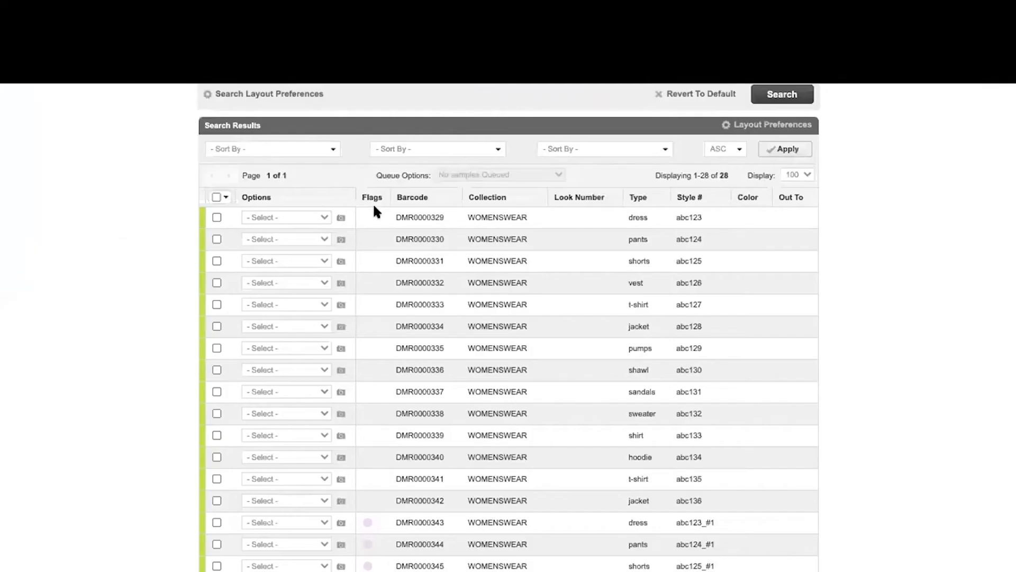
- In Request Manager, go to results page 2 and open the Options menu for request S-DMR77
scroll(373, 202, up, 7)
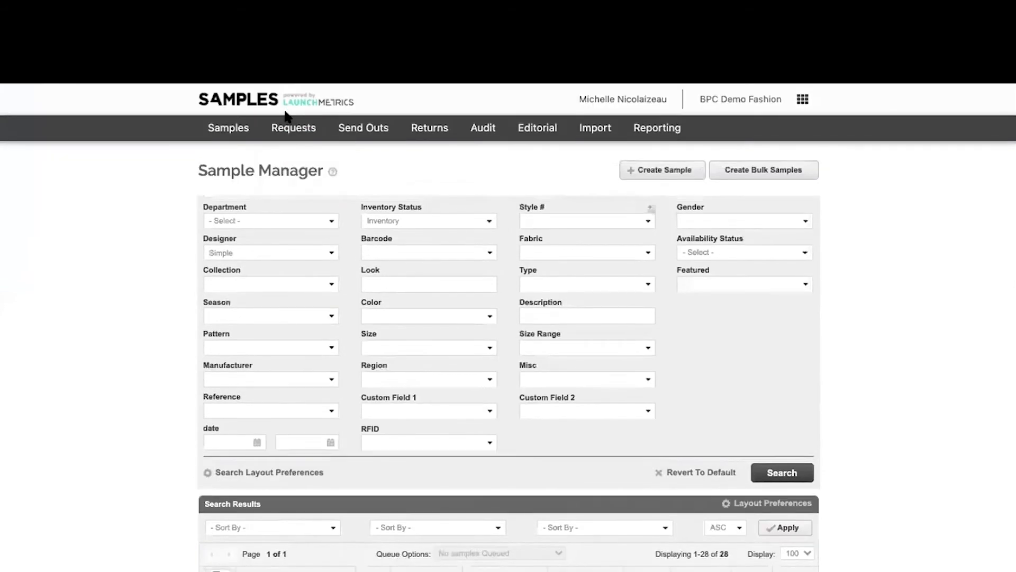
mouse_move(288, 141)
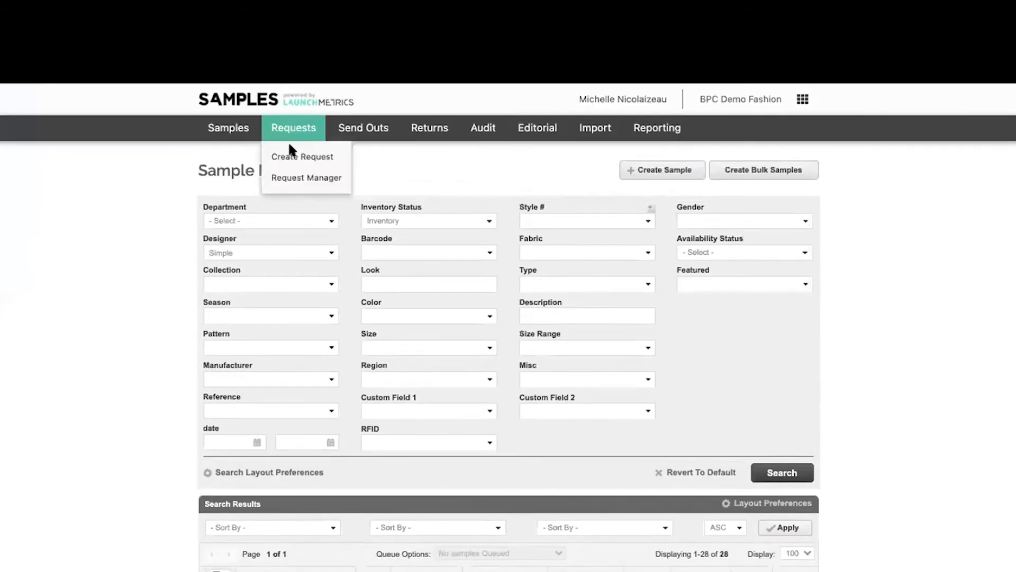
click(294, 177)
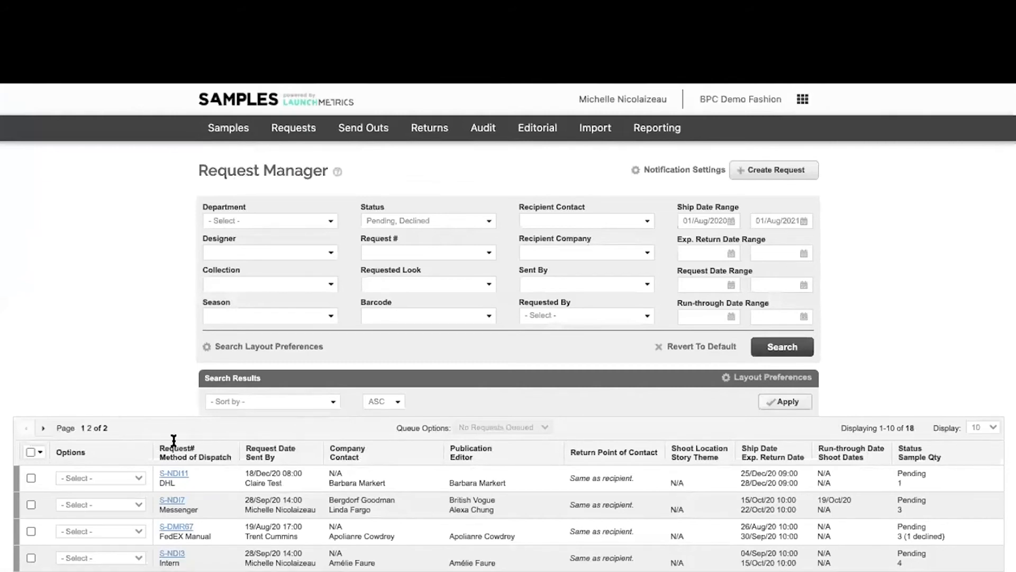
scroll(170, 434, down, 5)
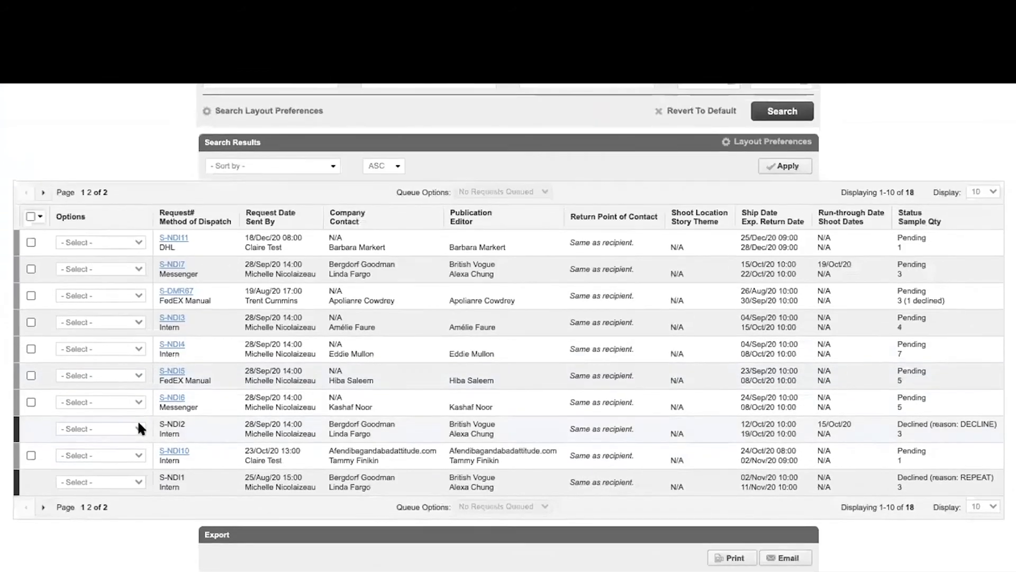
click(88, 193)
scroll(145, 399, down, 3)
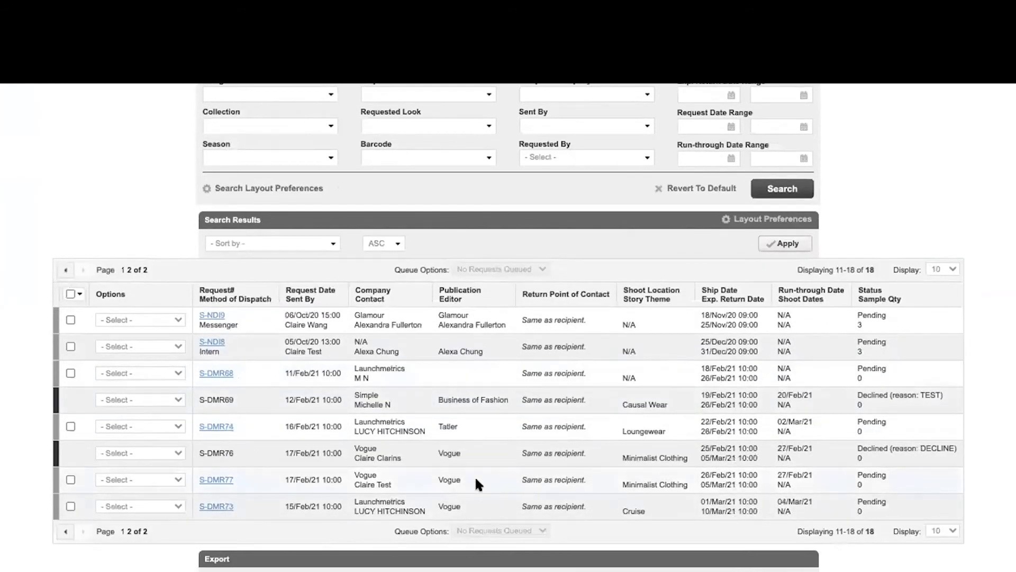
click(140, 480)
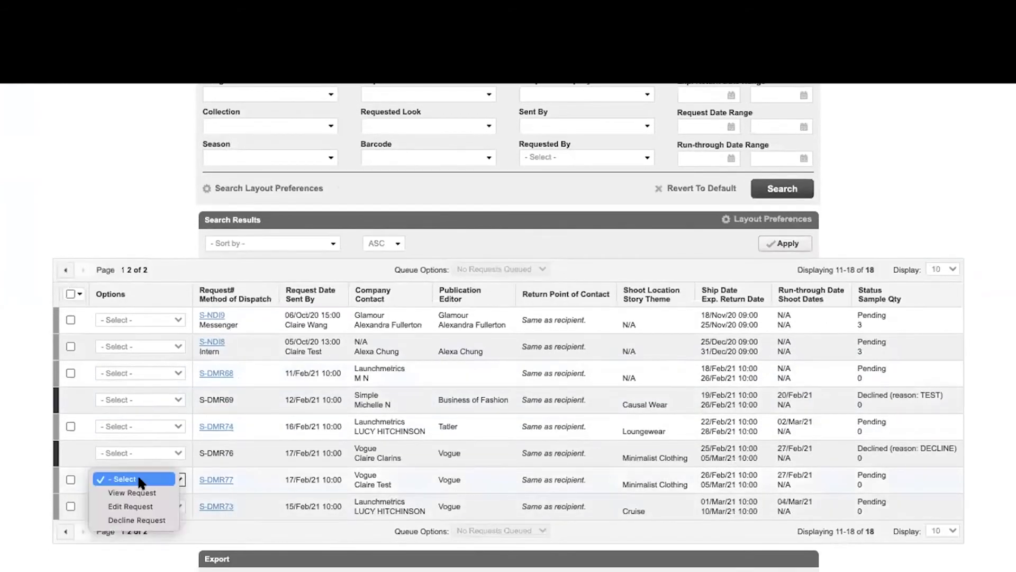
- Edit request S-DMR77 and assign it to a team member
click(139, 506)
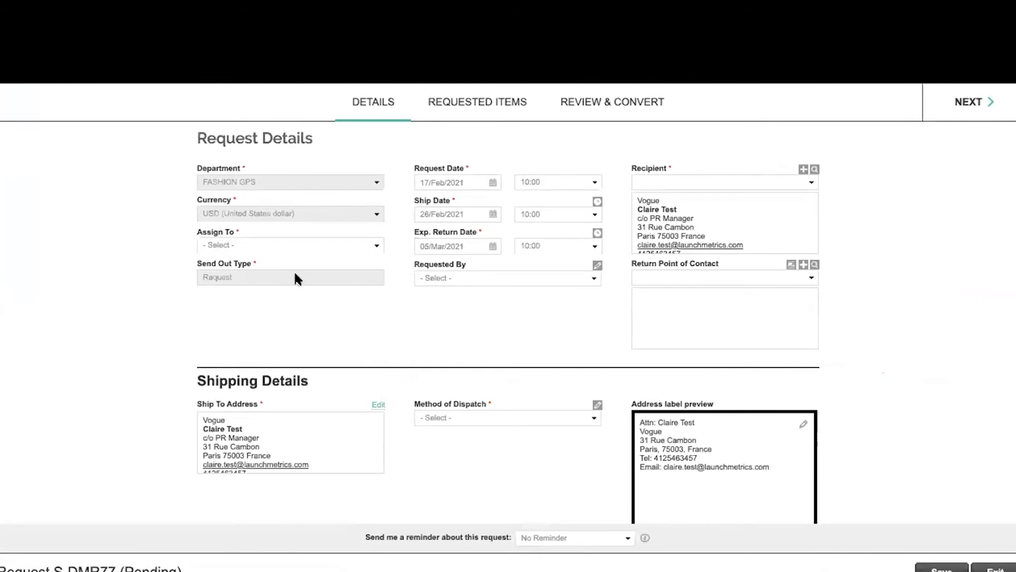
click(290, 245)
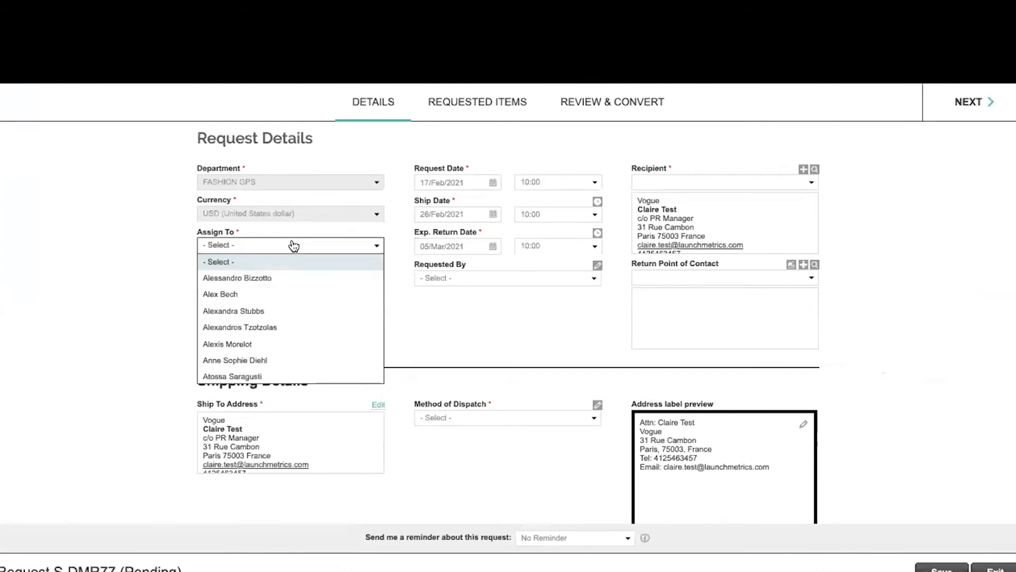
scroll(317, 337, down, 15)
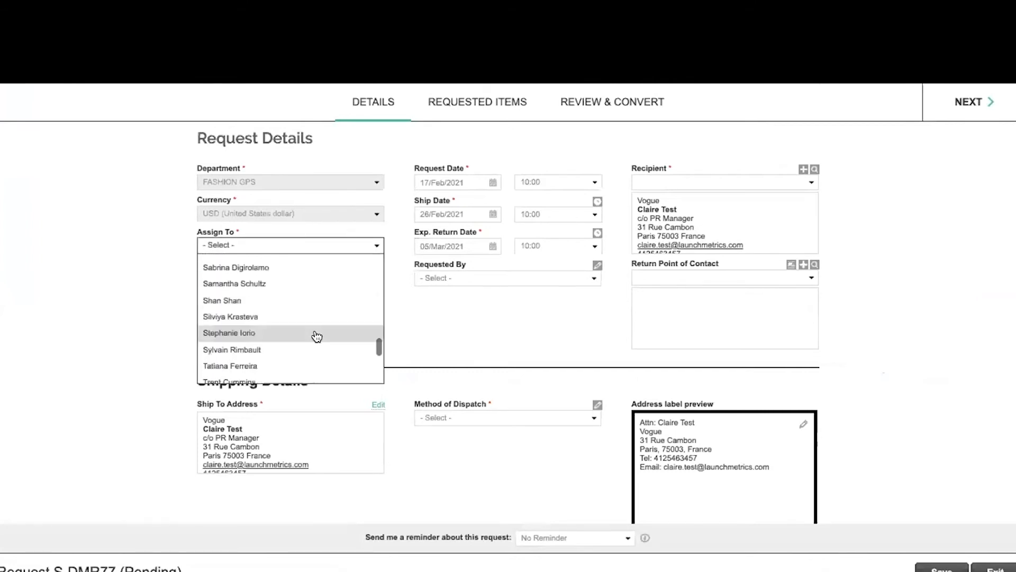
scroll(317, 337, up, 10)
scroll(316, 337, down, 4)
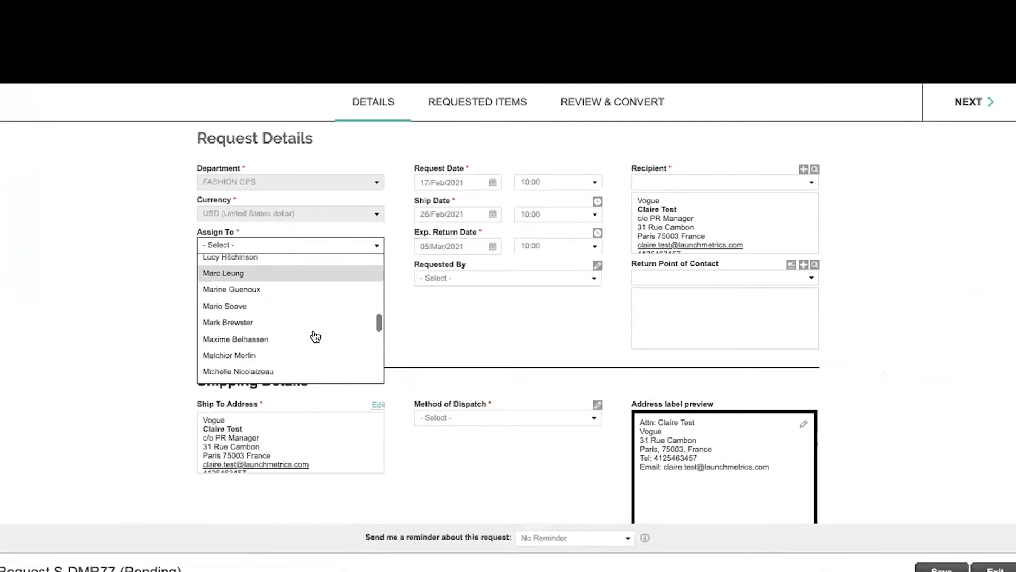
scroll(316, 336, down, 1)
click(309, 338)
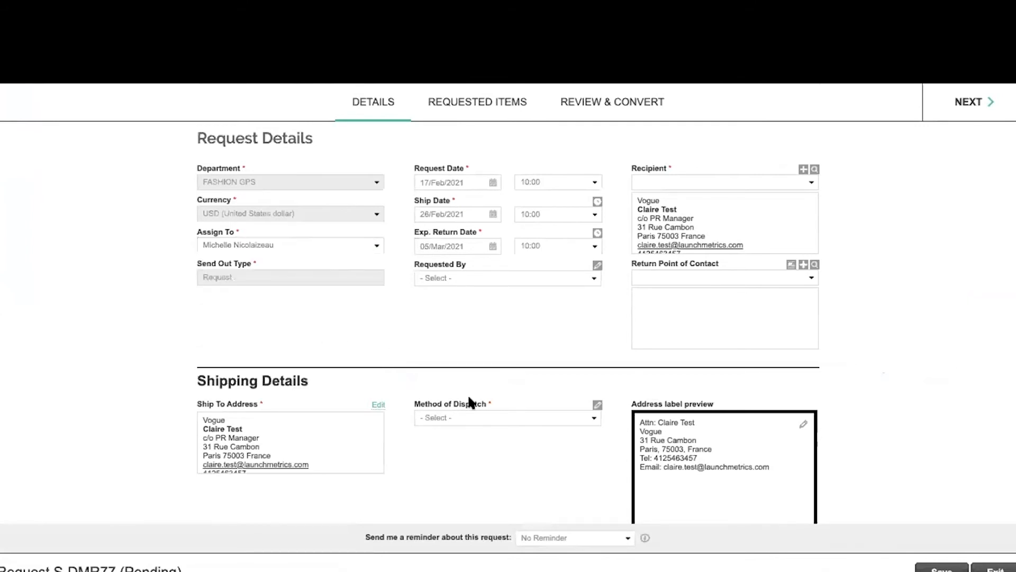
- Set the dispatch method to Messenger and save the request
click(508, 418)
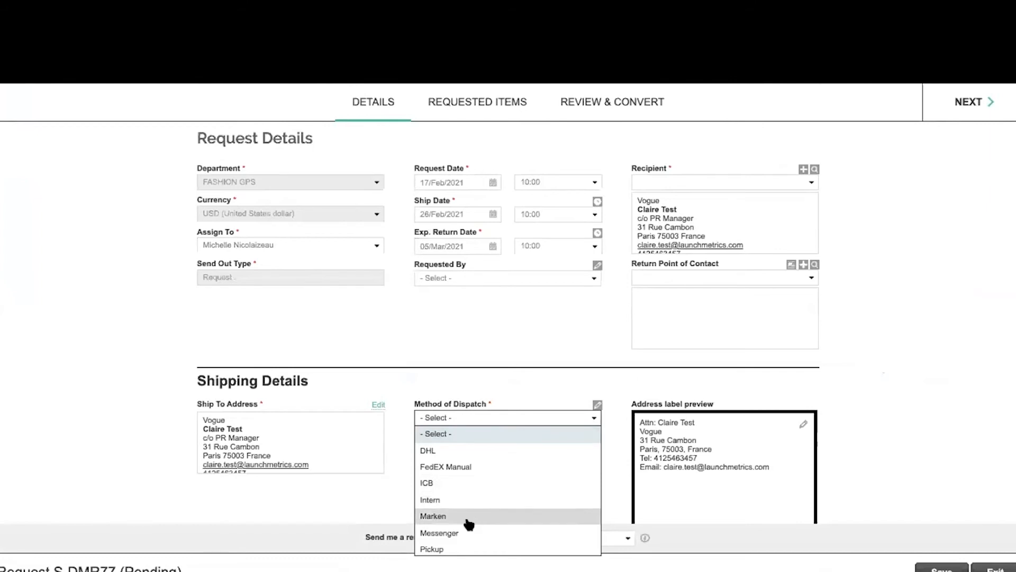
click(466, 532)
scroll(405, 484, down, 5)
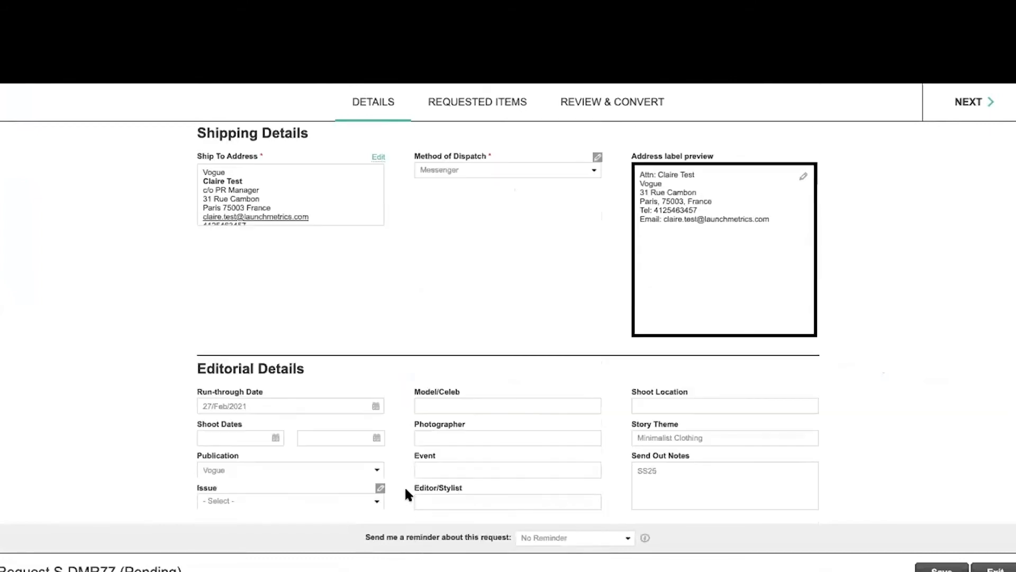
scroll(405, 485, down, 1)
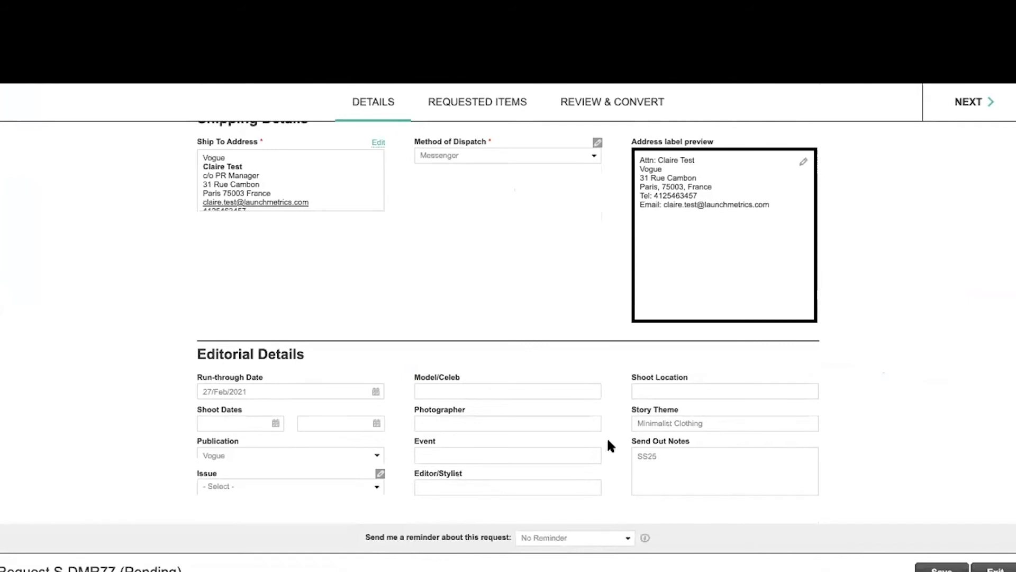
click(937, 568)
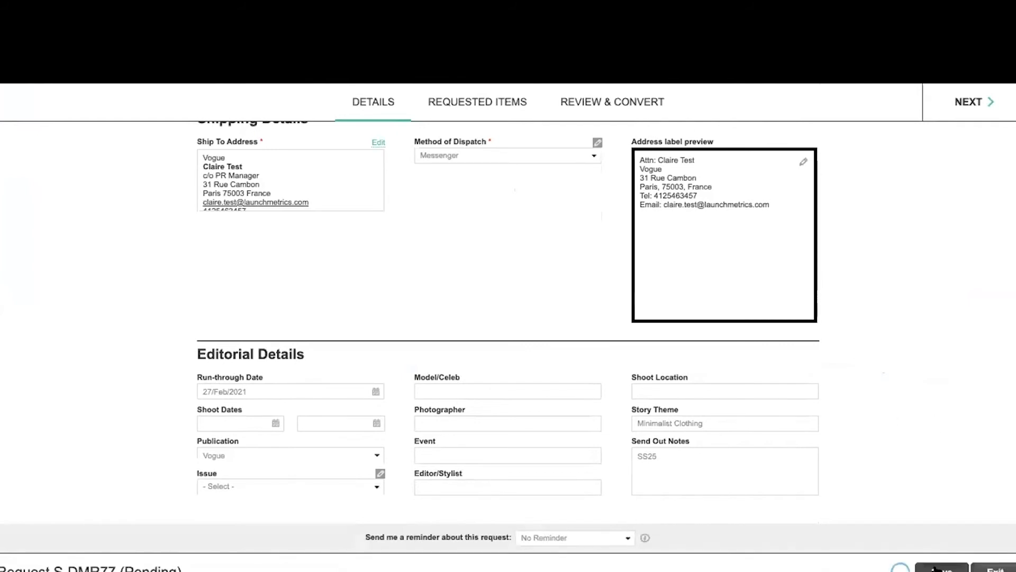
- Add available samples for styles abc127 (t-shirt) and abc128 (jacket) to the request
click(447, 104)
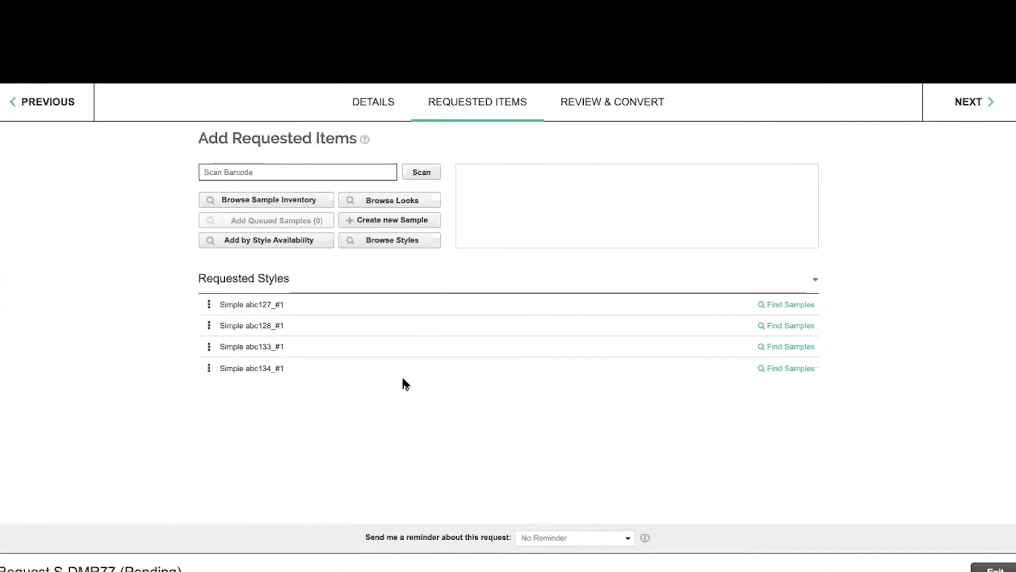
click(796, 305)
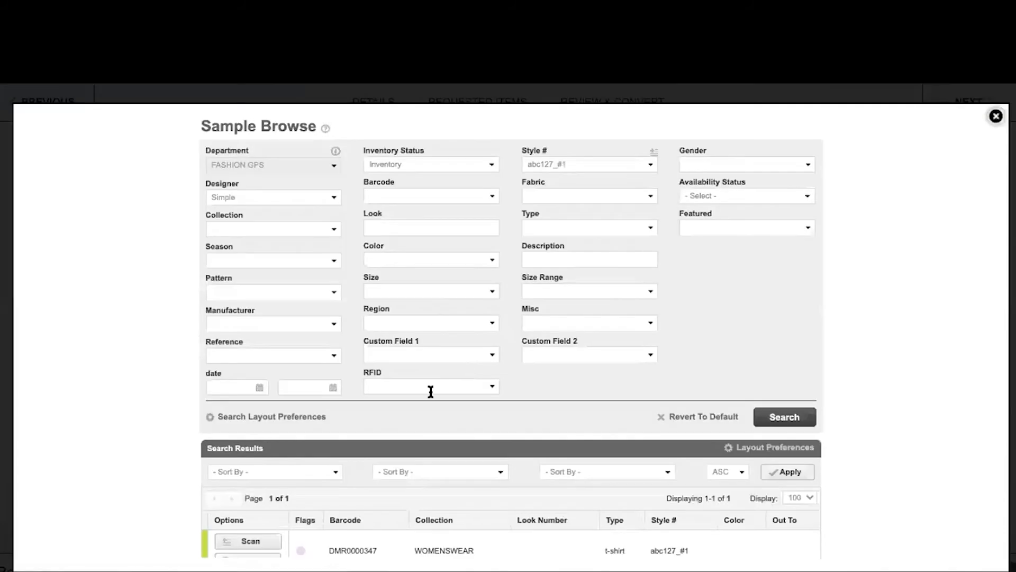
scroll(392, 439, down, 1)
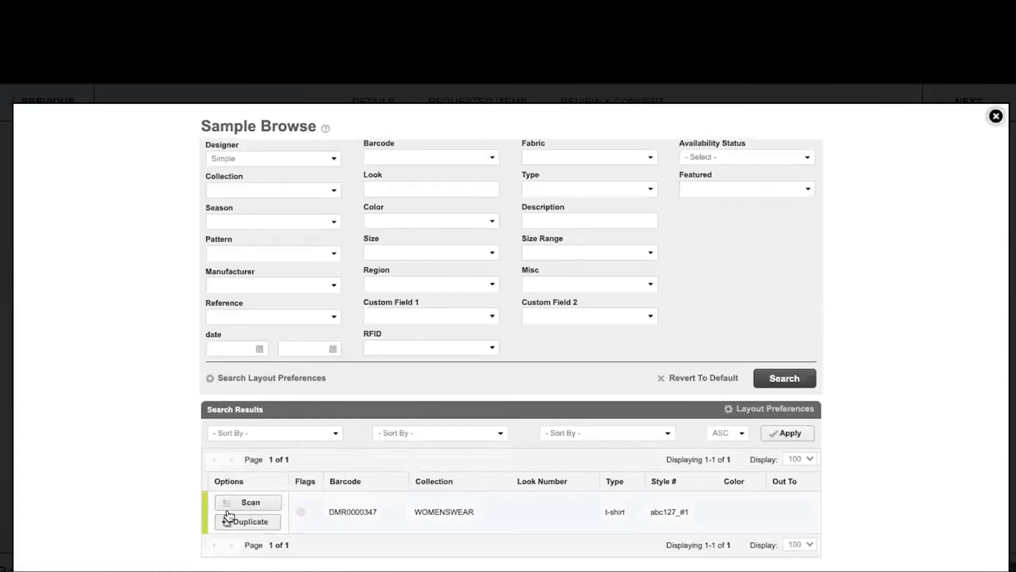
click(241, 503)
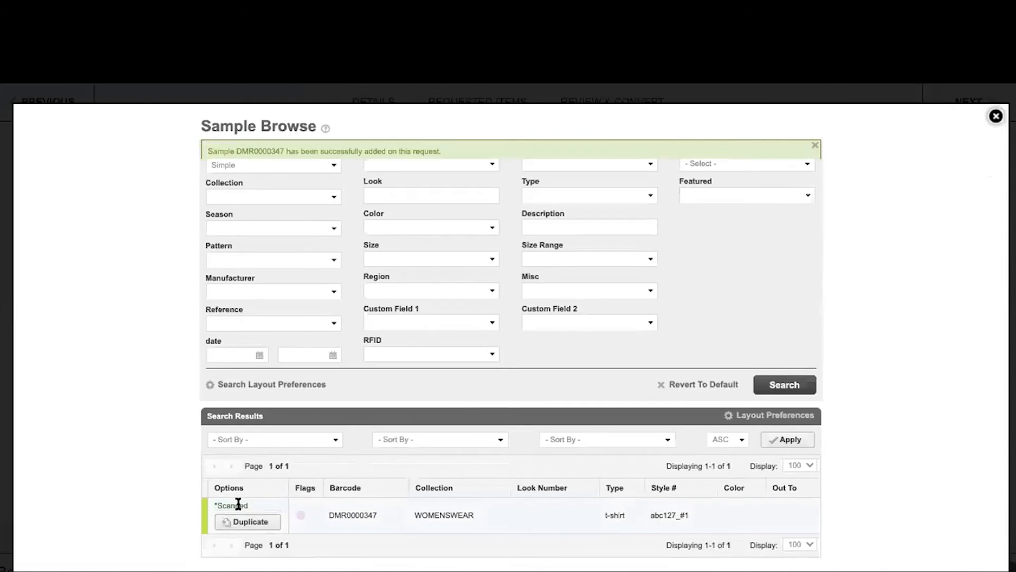
click(996, 116)
scroll(659, 382, down, 1)
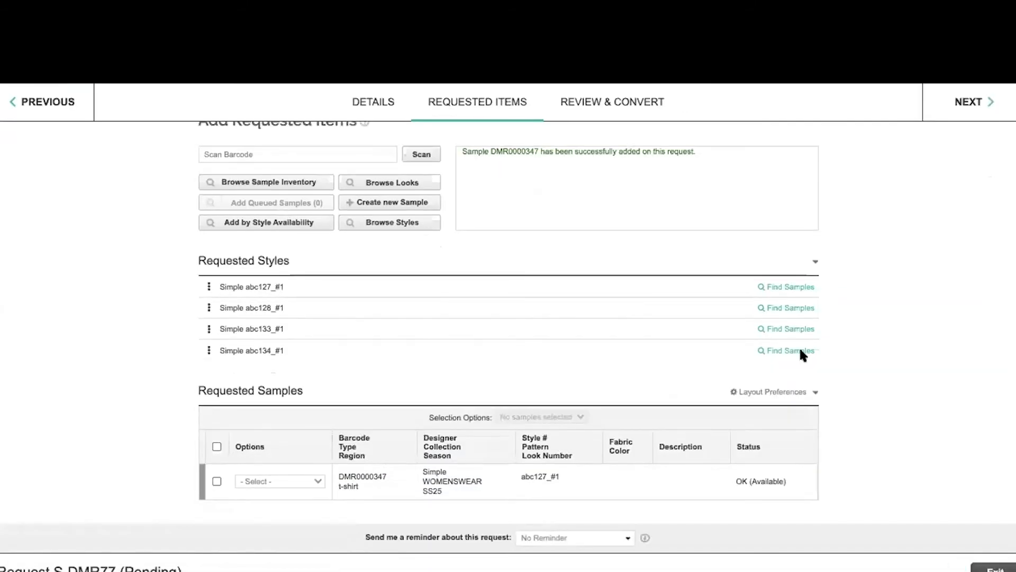
click(789, 307)
scroll(284, 421, down, 1)
click(246, 502)
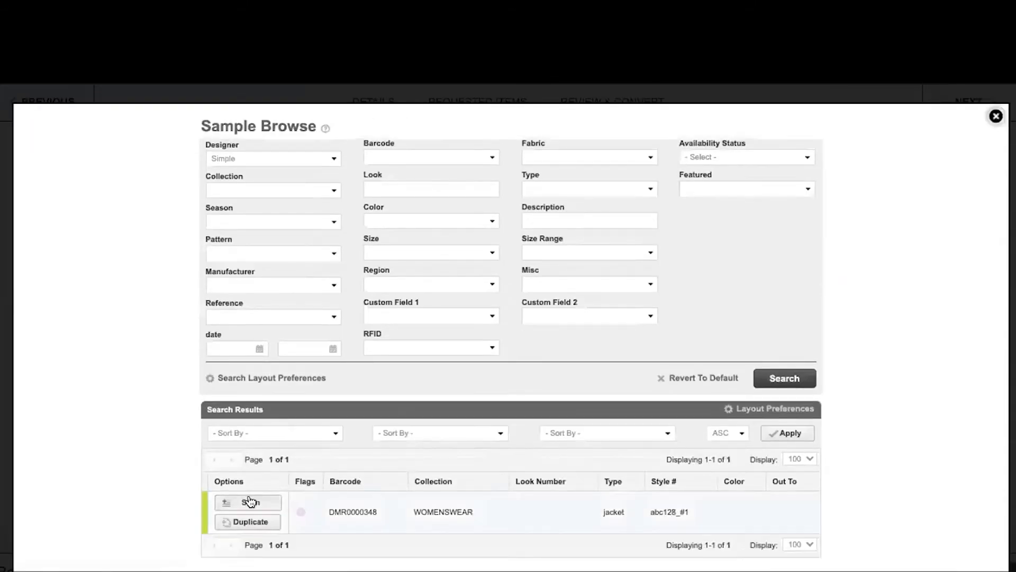
click(996, 116)
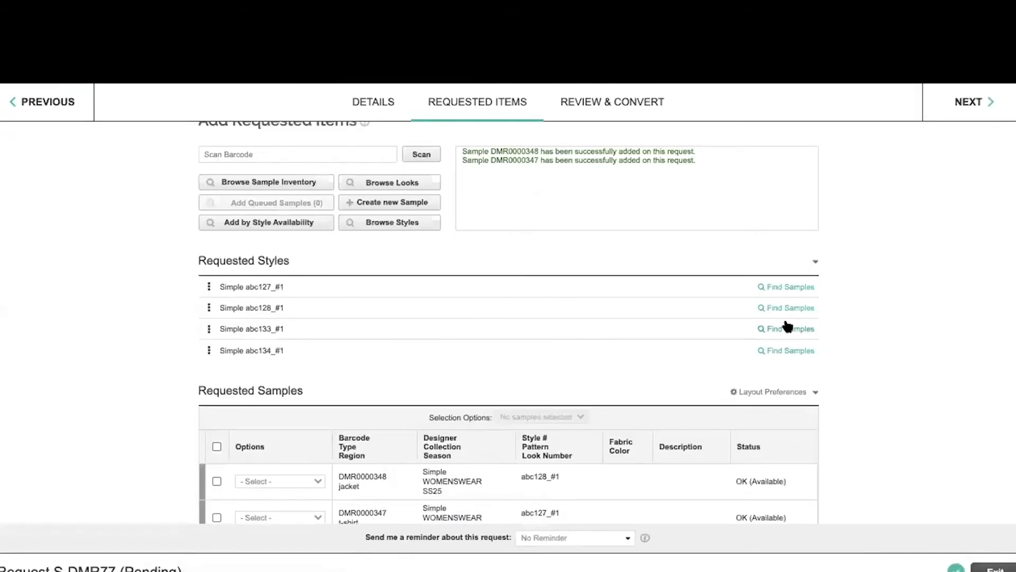
- Add available samples for styles abc133 (shirt) and abc134 (hoodie) to the request
click(788, 325)
scroll(278, 401, down, 1)
click(247, 503)
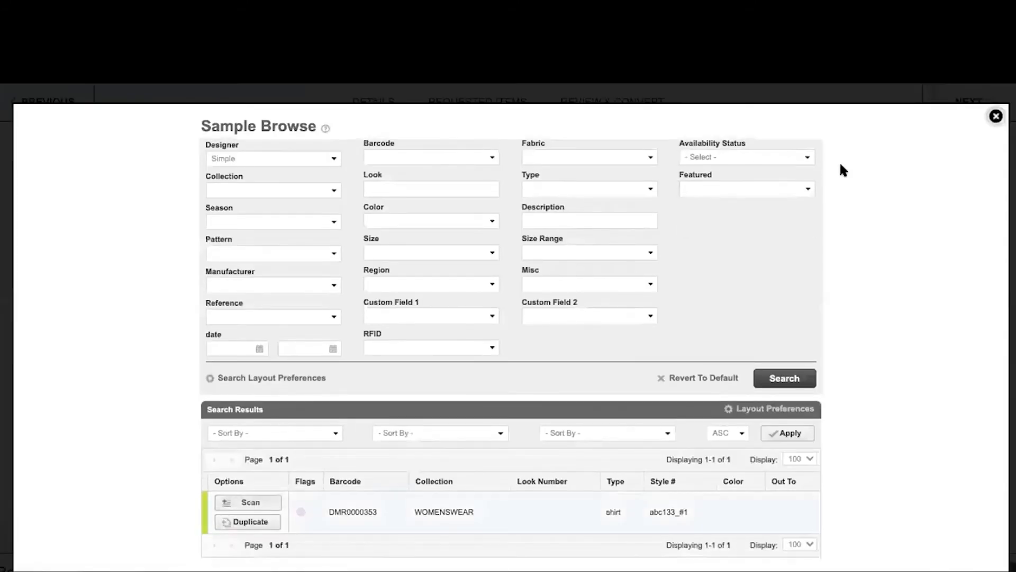
click(995, 114)
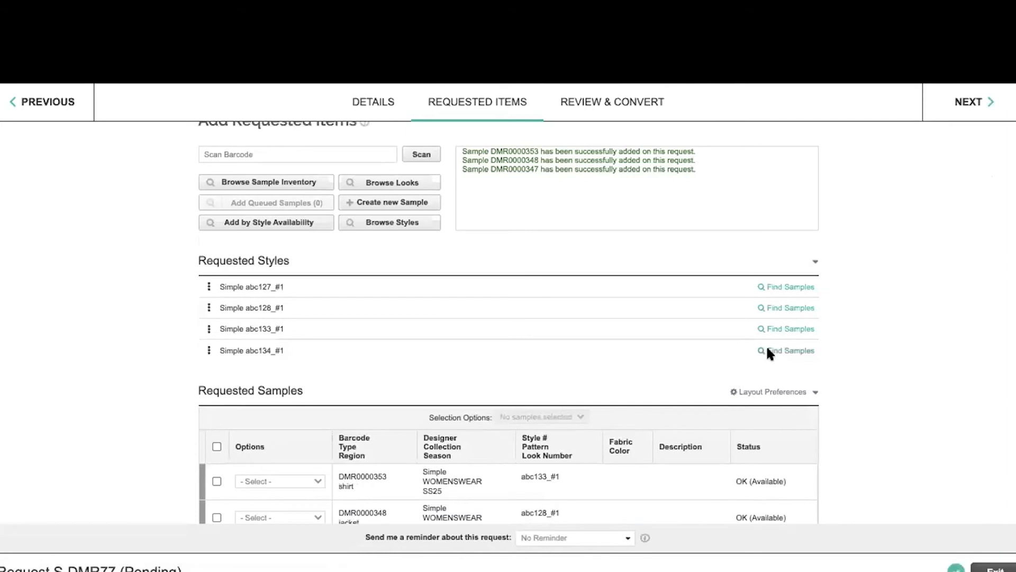
click(769, 348)
scroll(233, 516, down, 1)
click(247, 503)
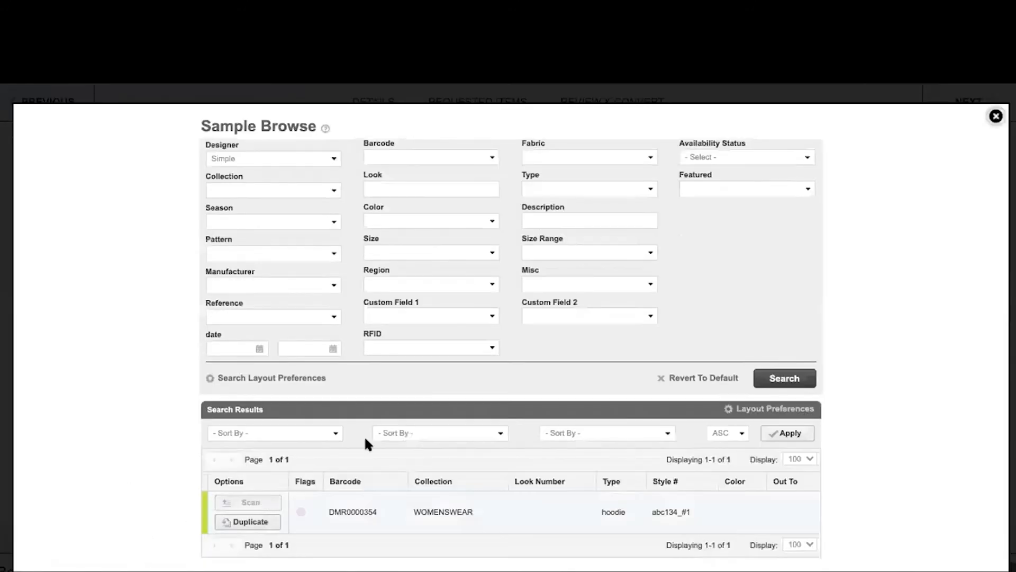
click(996, 116)
scroll(686, 482, down, 2)
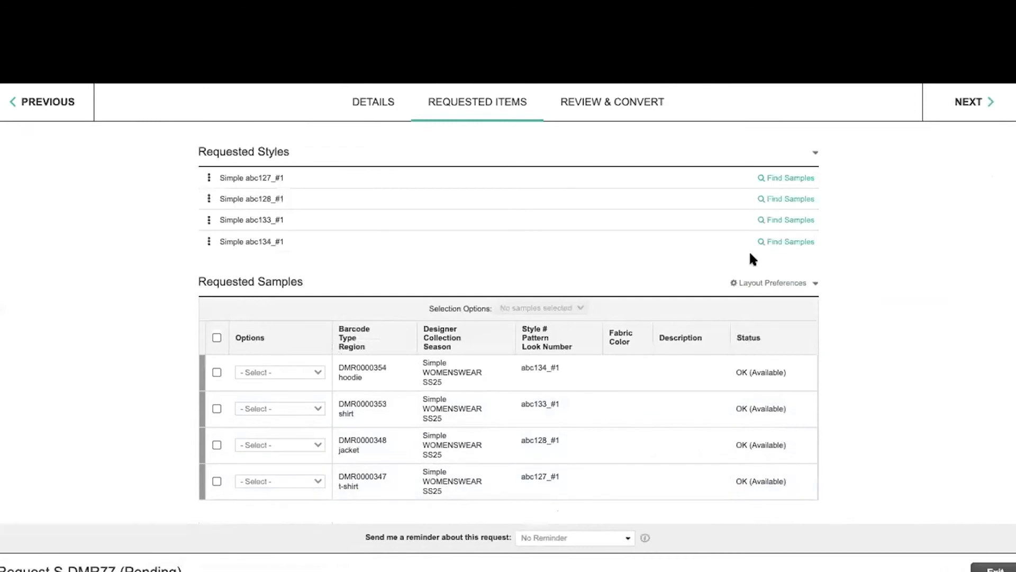
- Select all four approved samples and choose to convert them into a Reservation
click(630, 110)
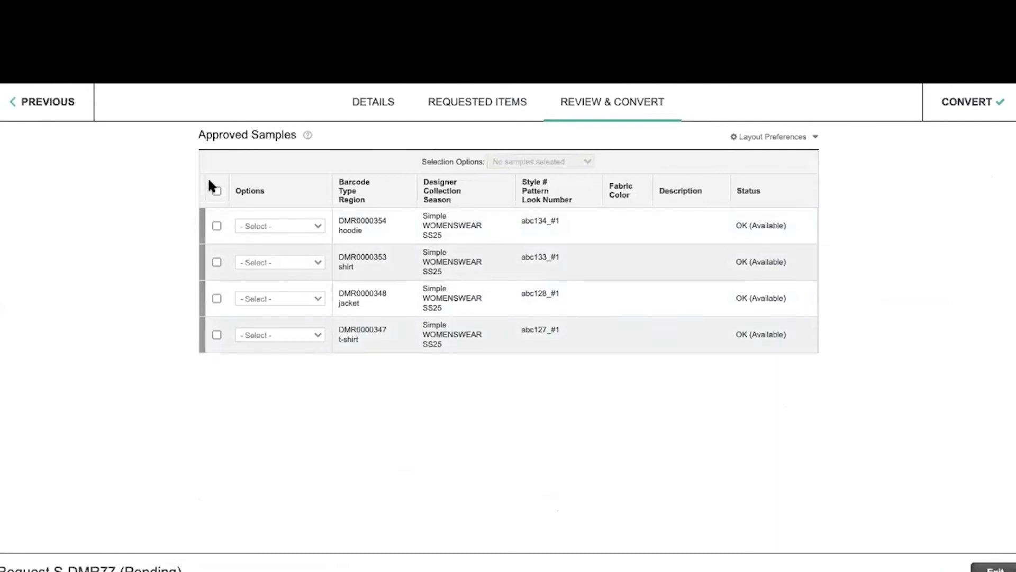
click(216, 190)
click(979, 104)
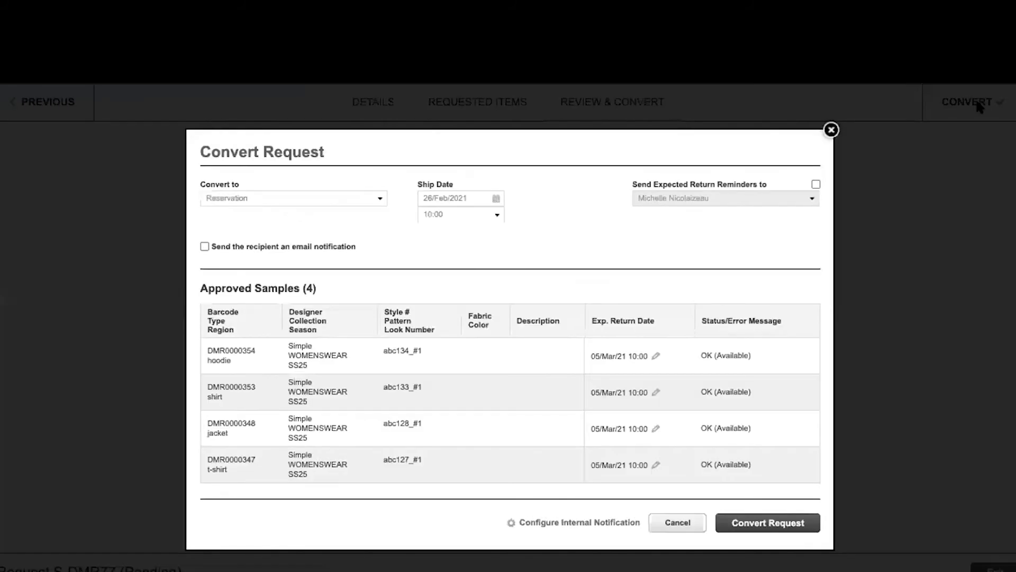
click(265, 200)
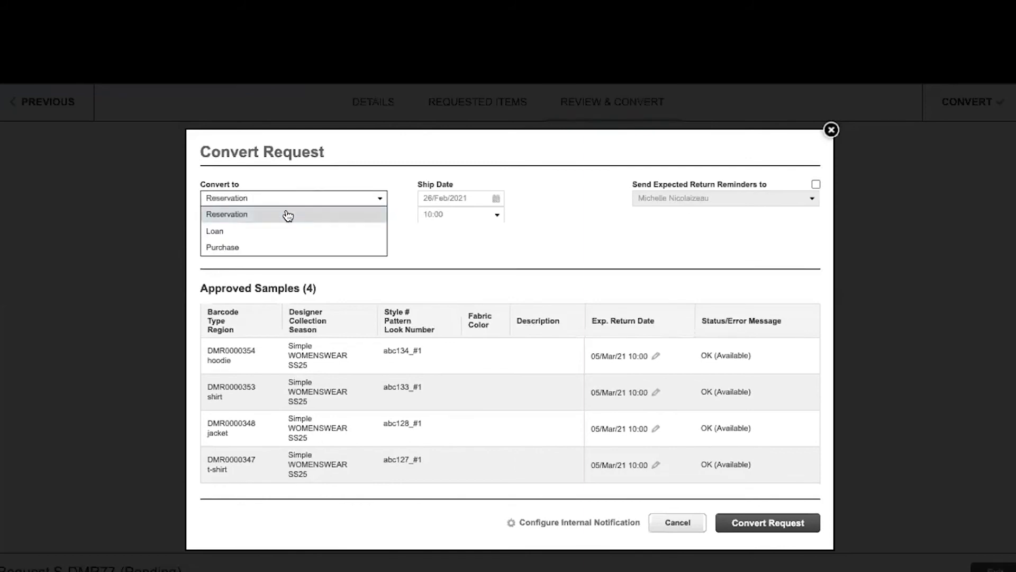
click(288, 215)
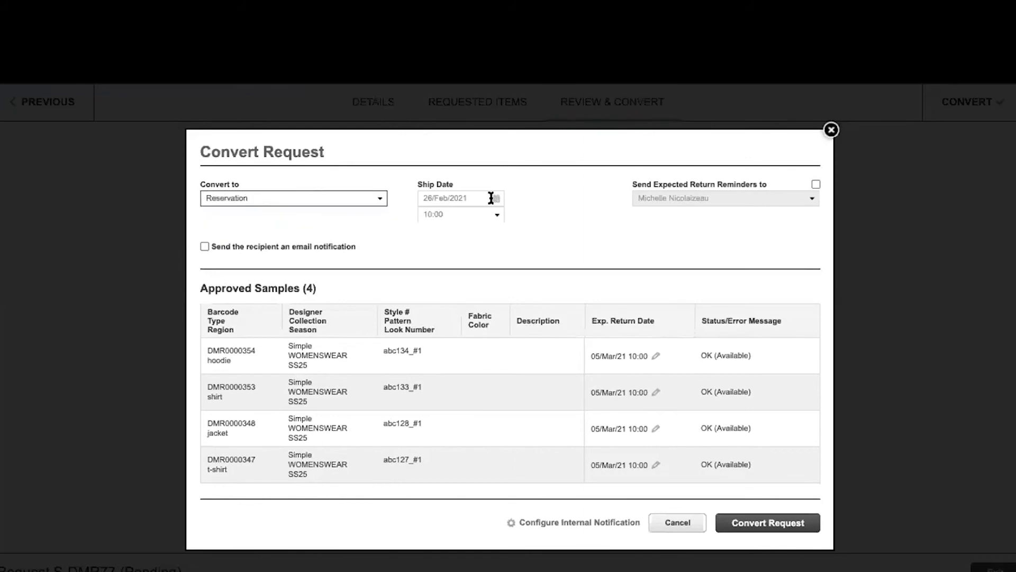
- Set ship date to 26 February 2021 and turn on expected-return reminders
click(492, 198)
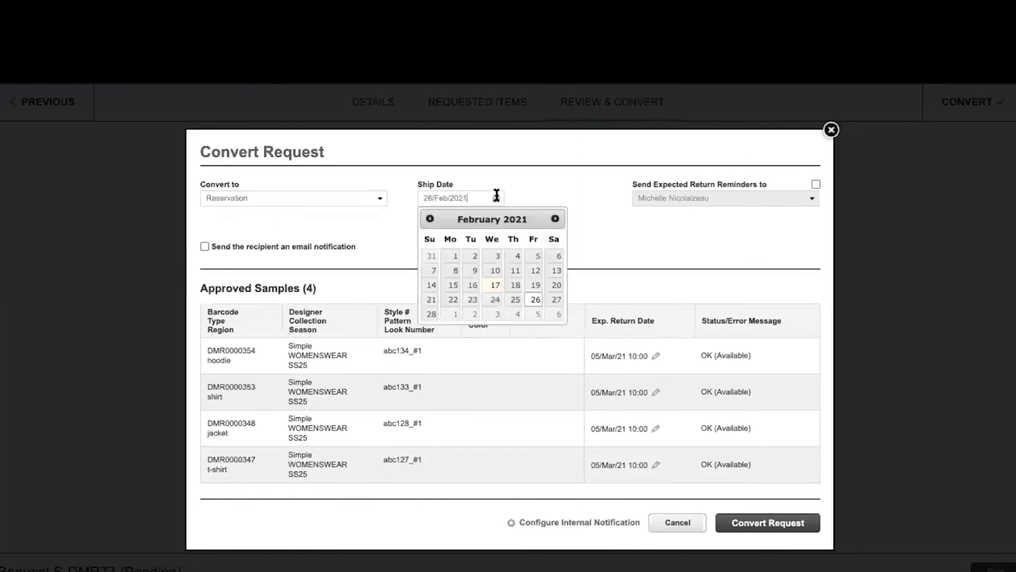
click(533, 299)
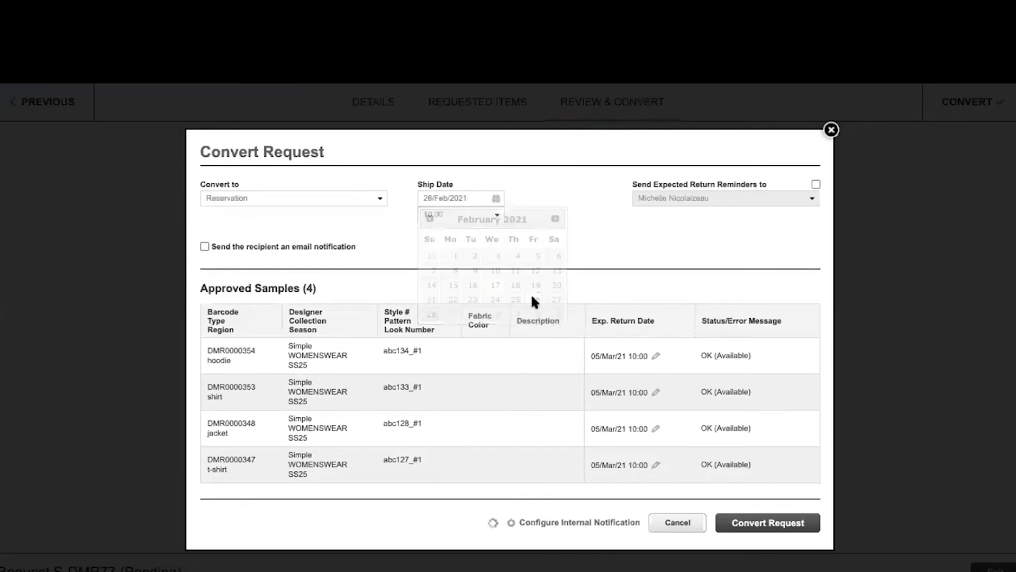
click(815, 185)
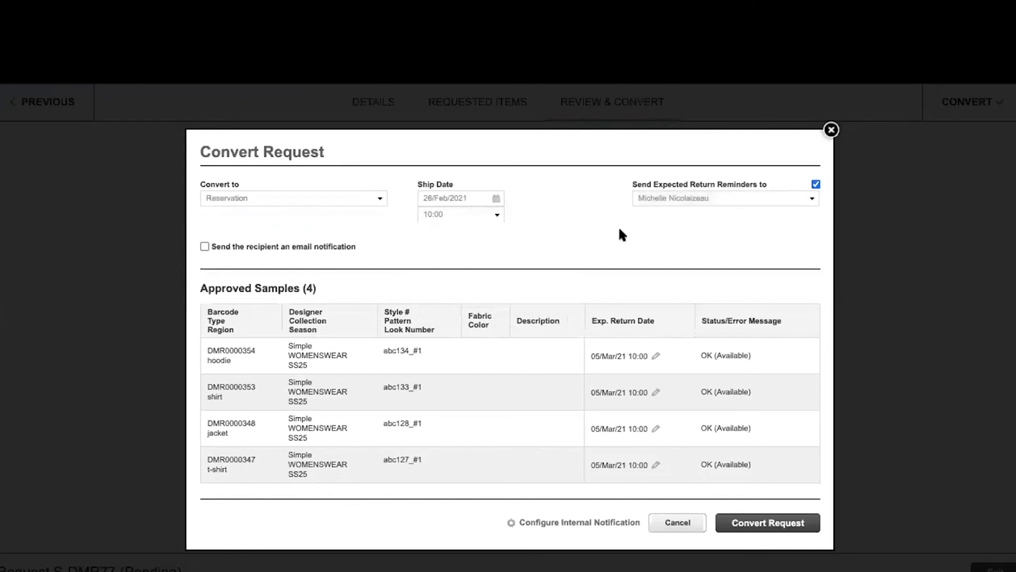
- Confirm the conversion of request S-DMR77 into a reservation
click(769, 524)
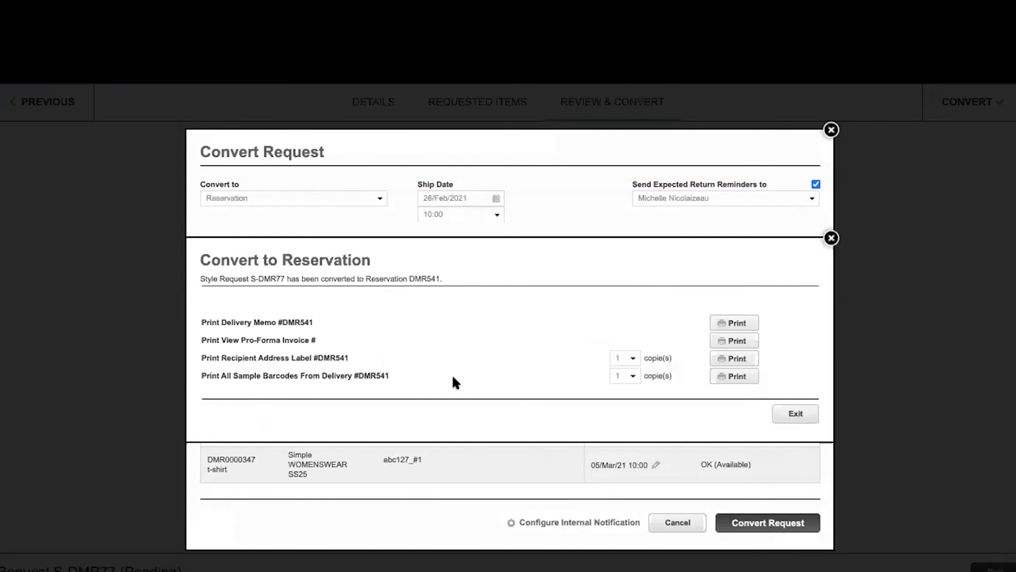
- Dismiss the confirmation and list all send outs in Send Out Manager, page 2
click(805, 413)
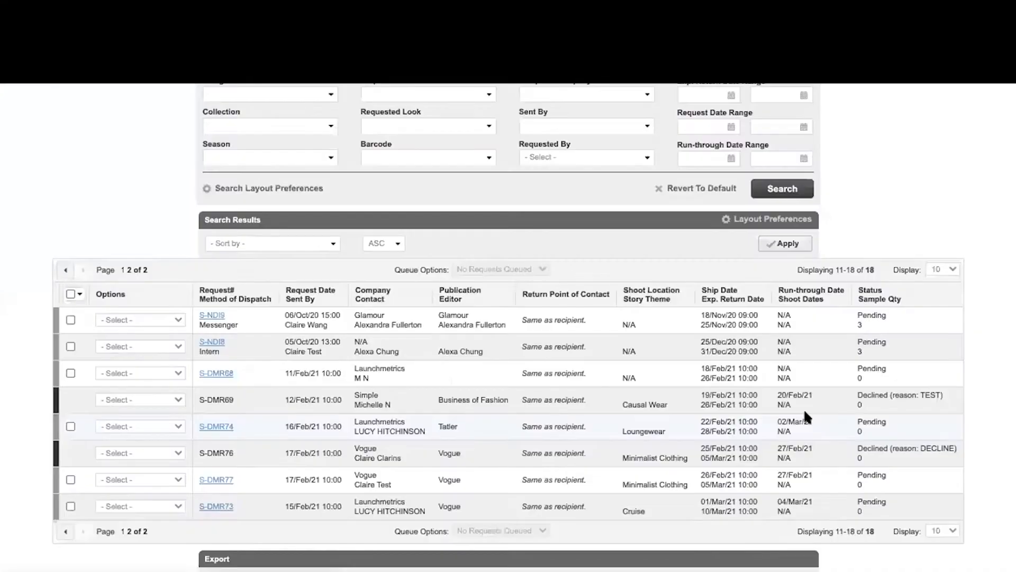
mouse_move(392, 128)
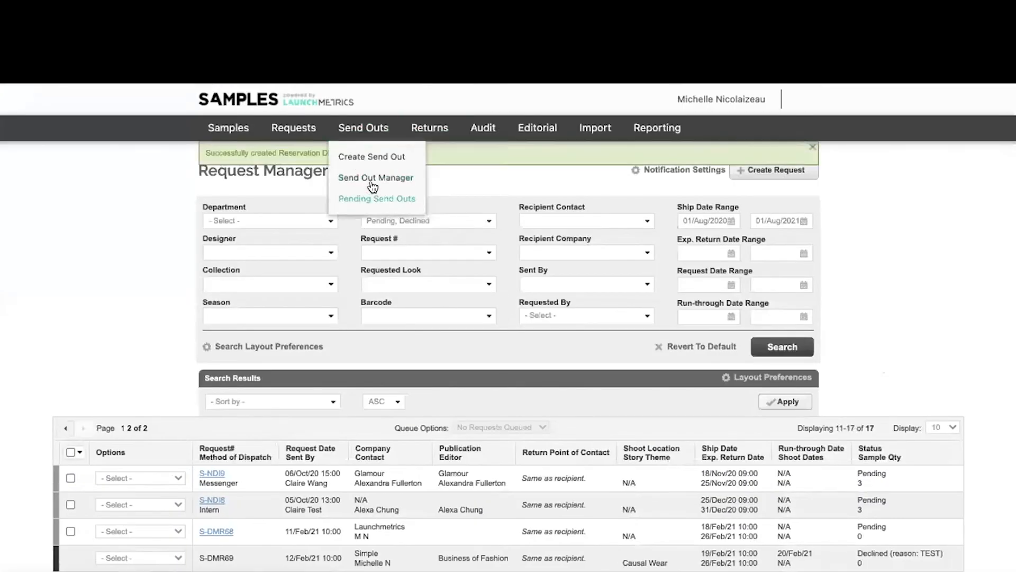
click(361, 188)
click(782, 414)
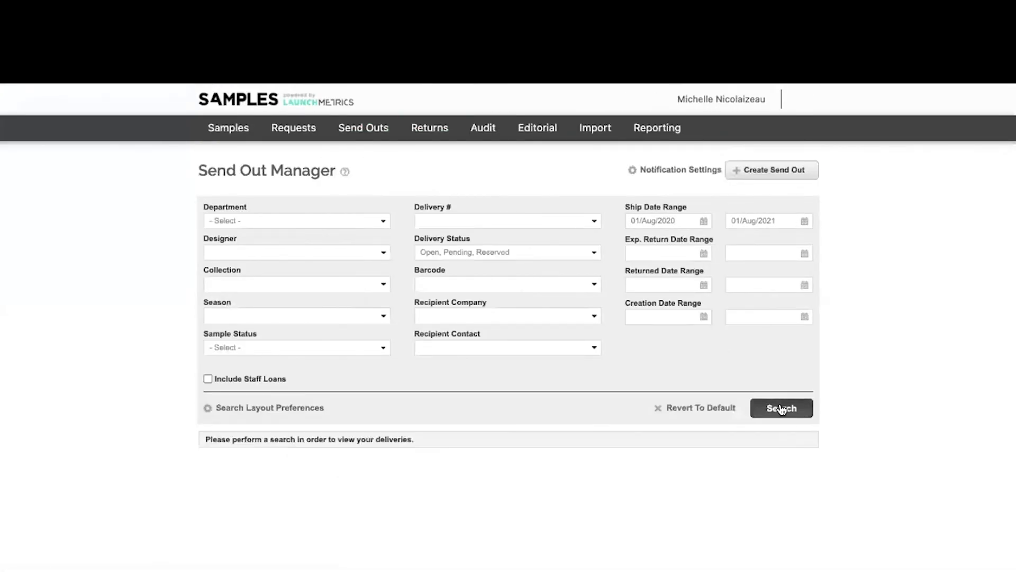
scroll(185, 434, down, 3)
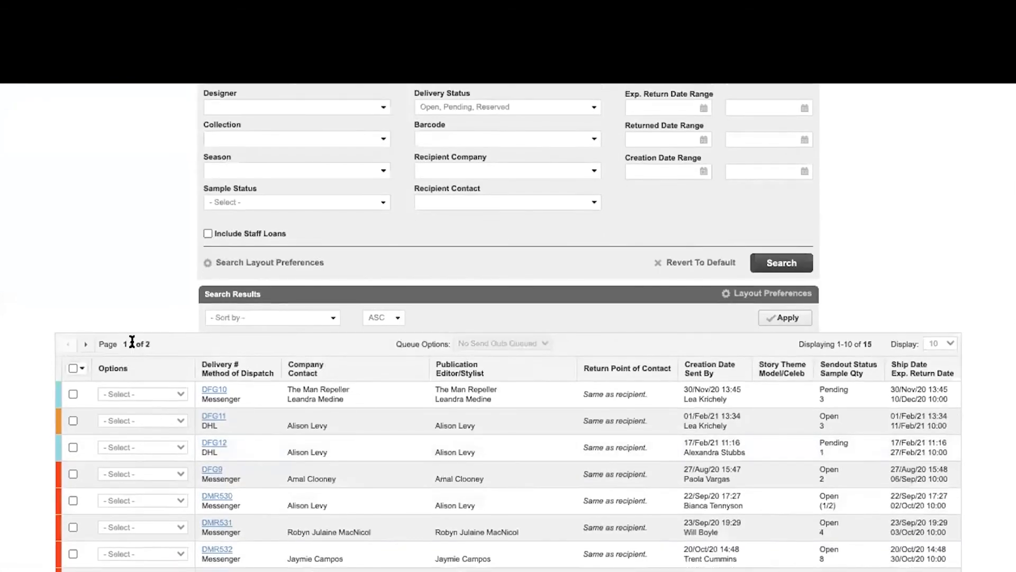
click(131, 344)
- Open the new reservation DMR541 for editing to view its four samples
scroll(163, 383, down, 3)
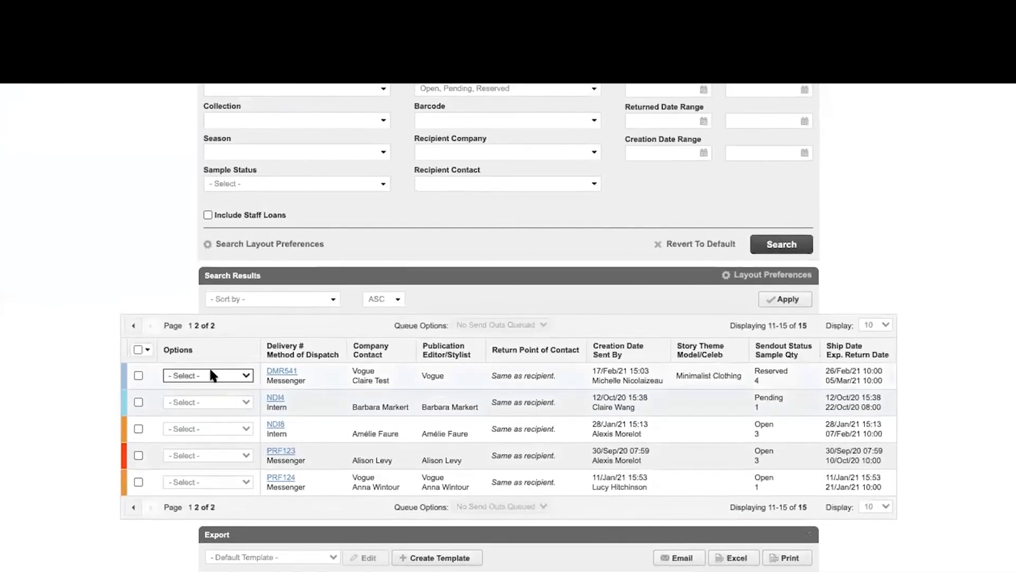
click(209, 366)
click(211, 384)
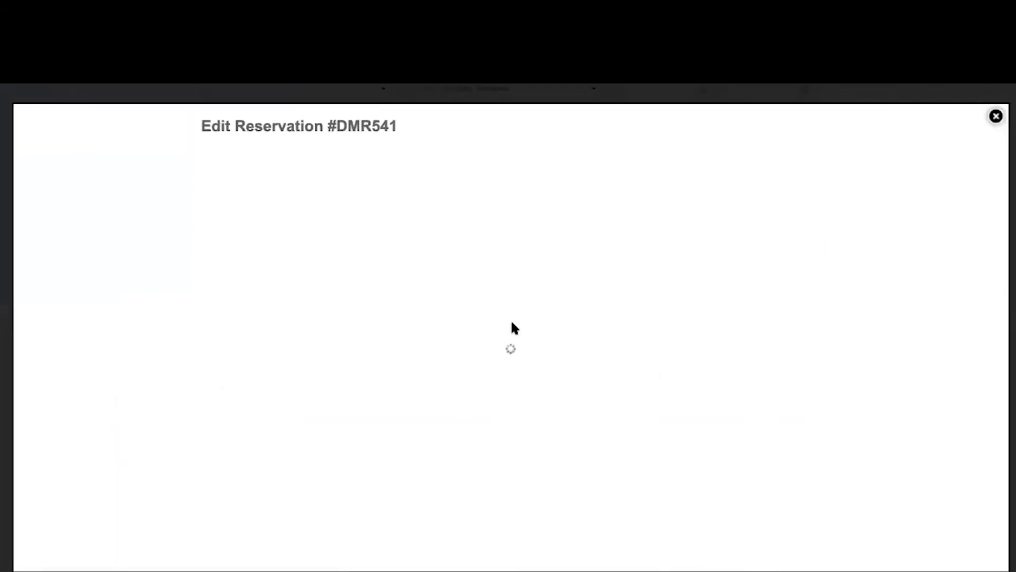
scroll(721, 403, down, 1)
scroll(721, 404, up, 1)
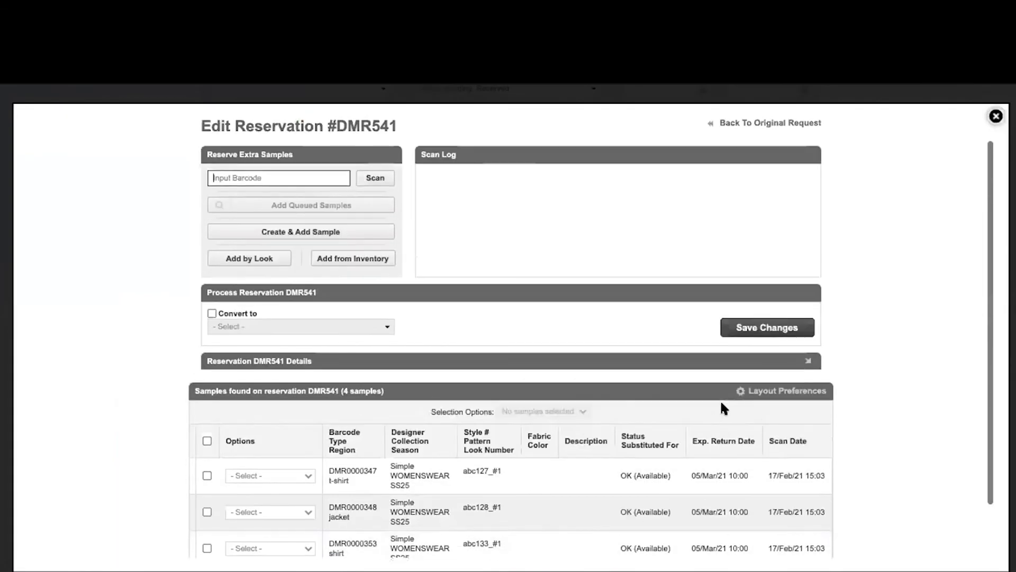